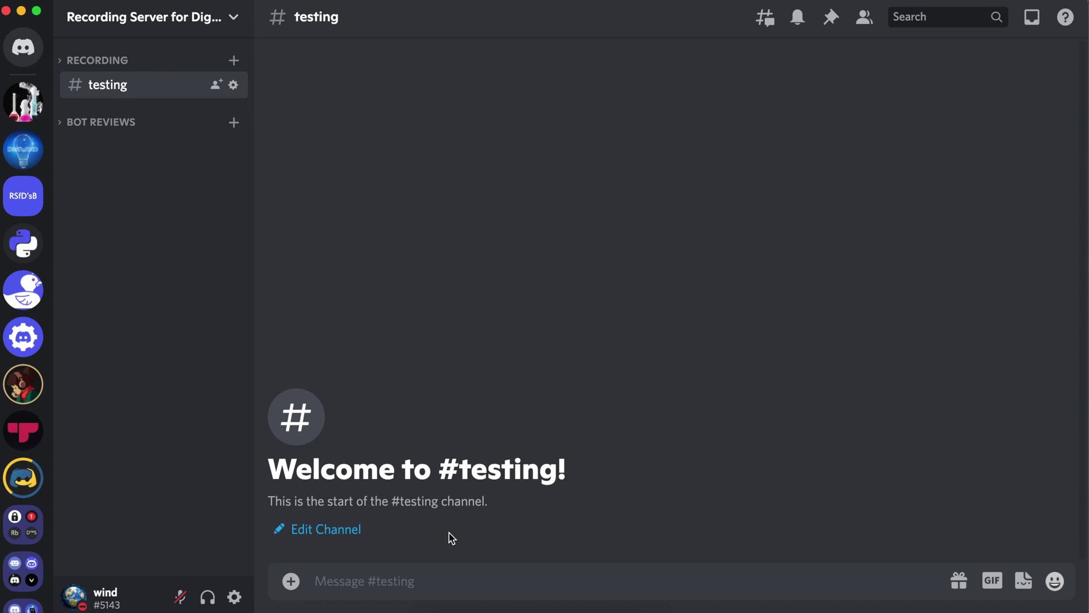
type("/defer")
Send /defer and then /not-deferred in the Discord testing channel to compare their responses.
key("Return")
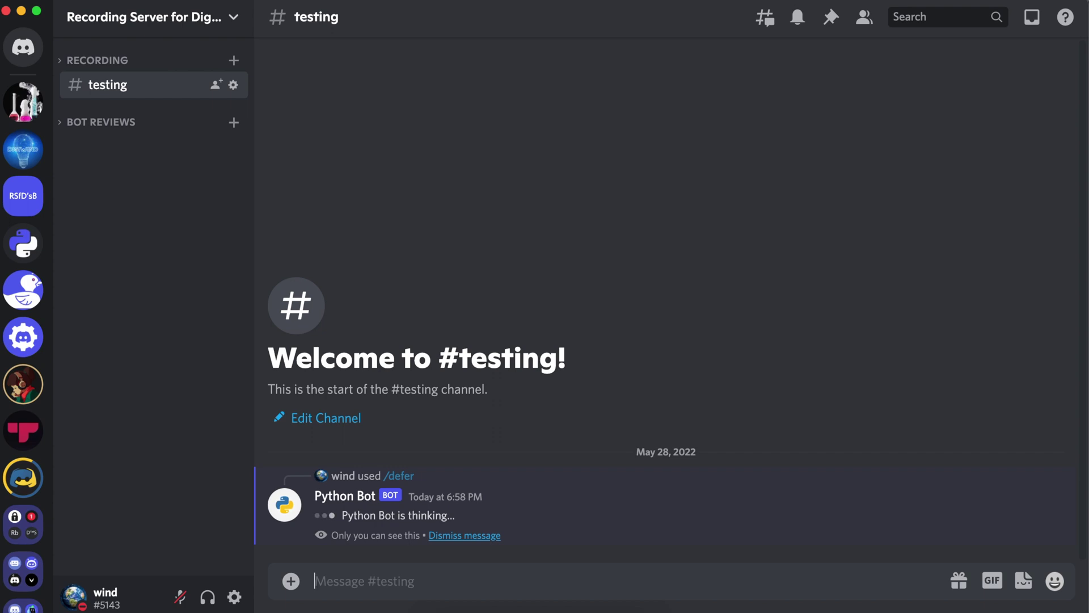
type("/not")
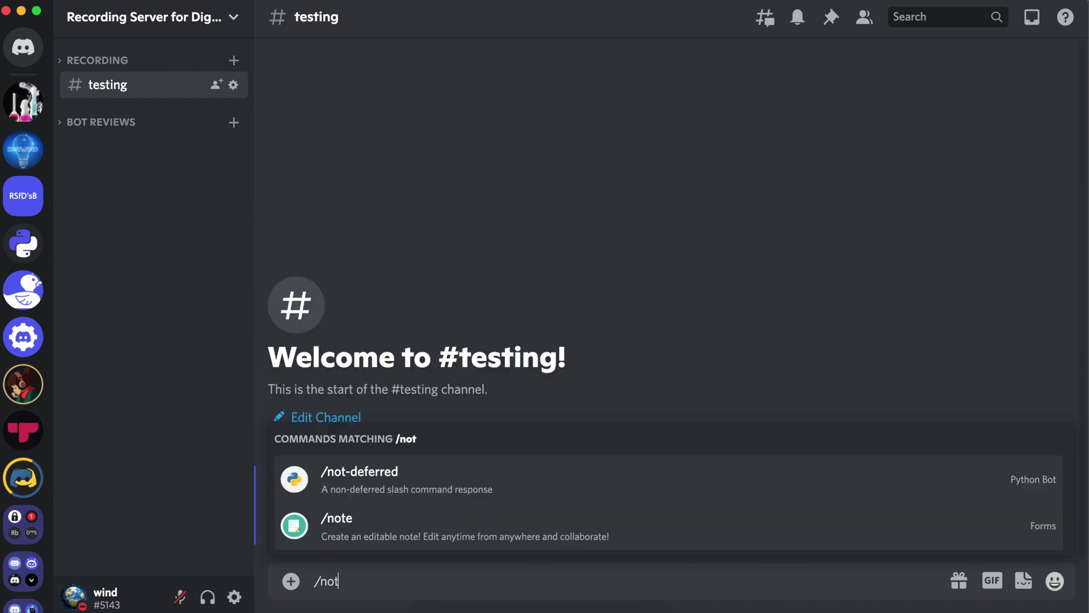
key("Return")
key("Return")
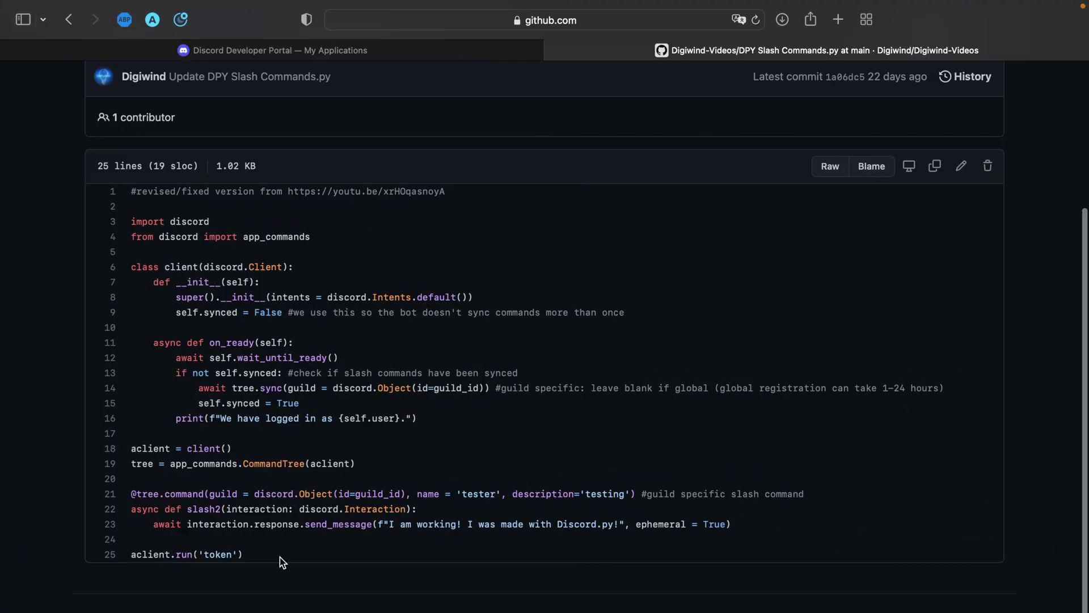
Select the starter bot code in DPY Slash Commands.py on GitHub.
mouse_move(280, 558)
left_mouse_down()
mouse_move(116, 473)
mouse_move(88, 280)
left_mouse_up()
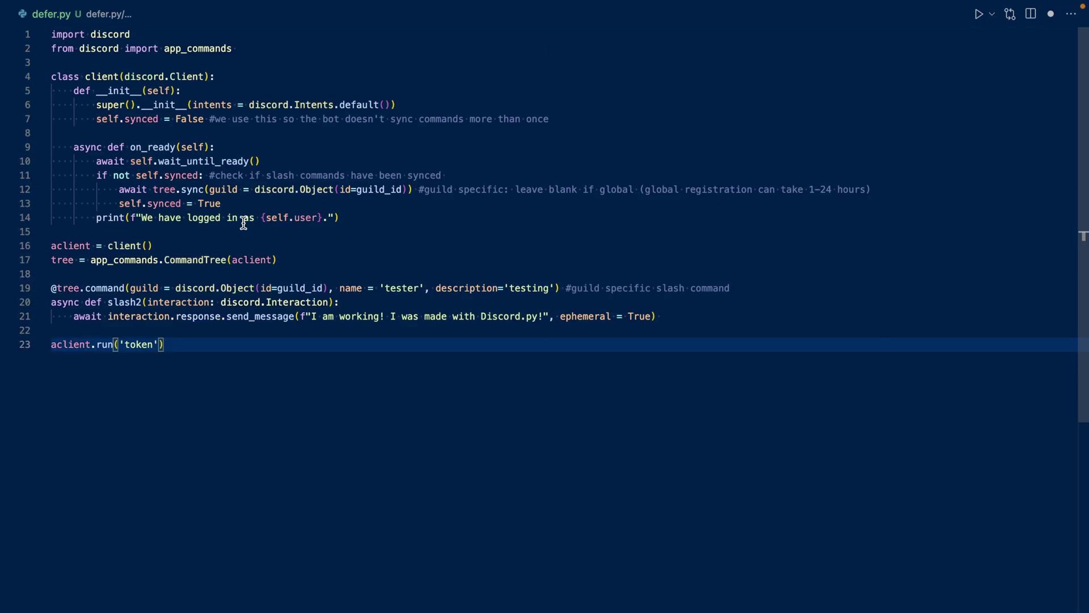
Replace both guild_id references in defer.py with the real server ID.
double_click(381, 189)
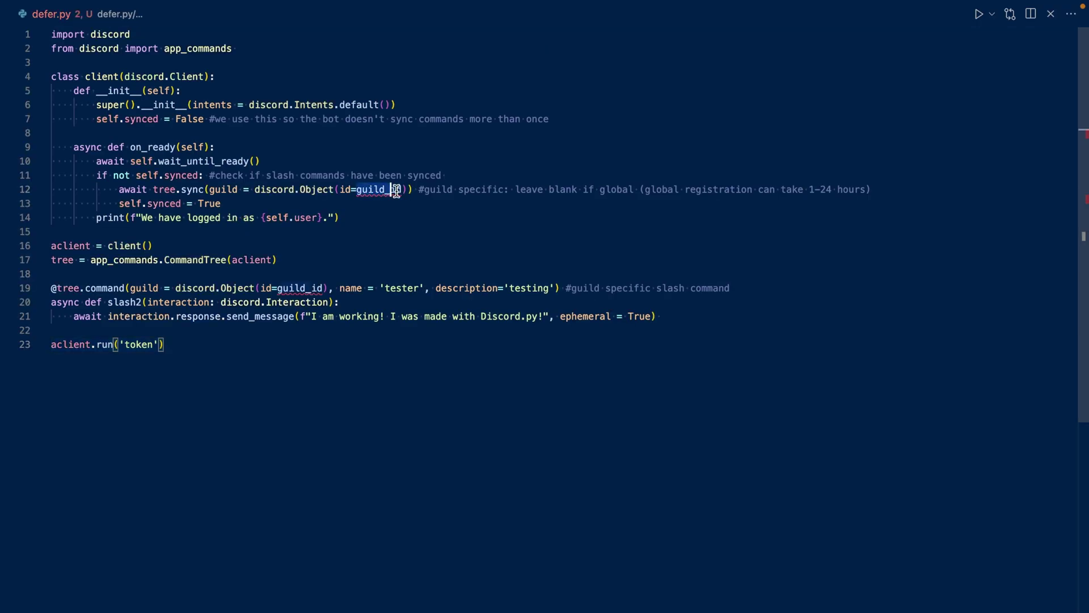
key("ctrl+v")
double_click(314, 288)
key("ctrl+v")
Add asyncio to the import line, and rename the tester command, its description and slash2 function.
key("ctrl+Home")
key("End")
type(", asyncio")
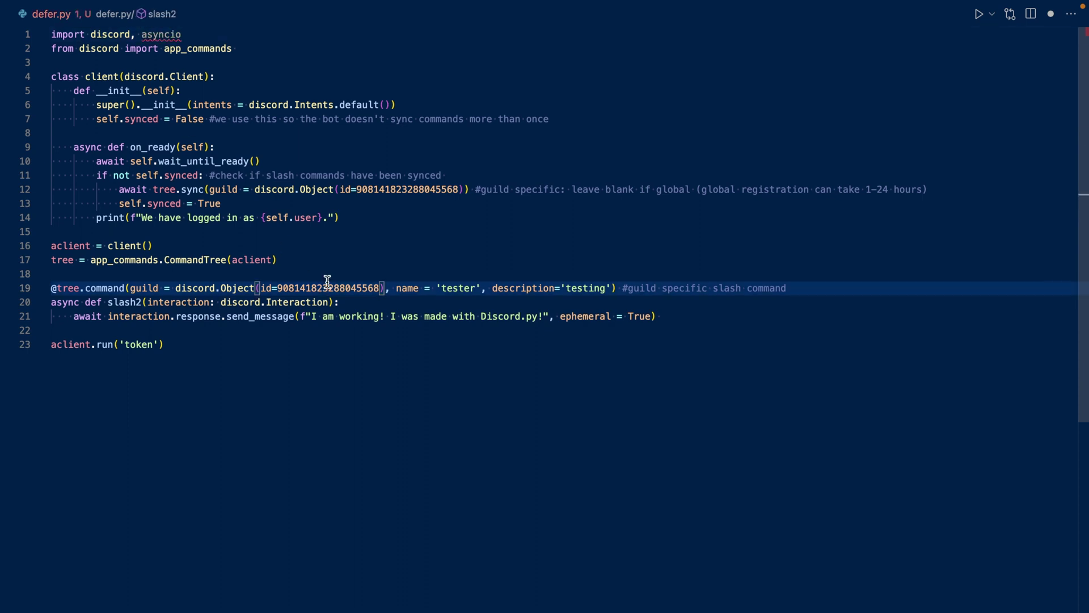
double_click(457, 288)
type("defer")
double_click(586, 288)
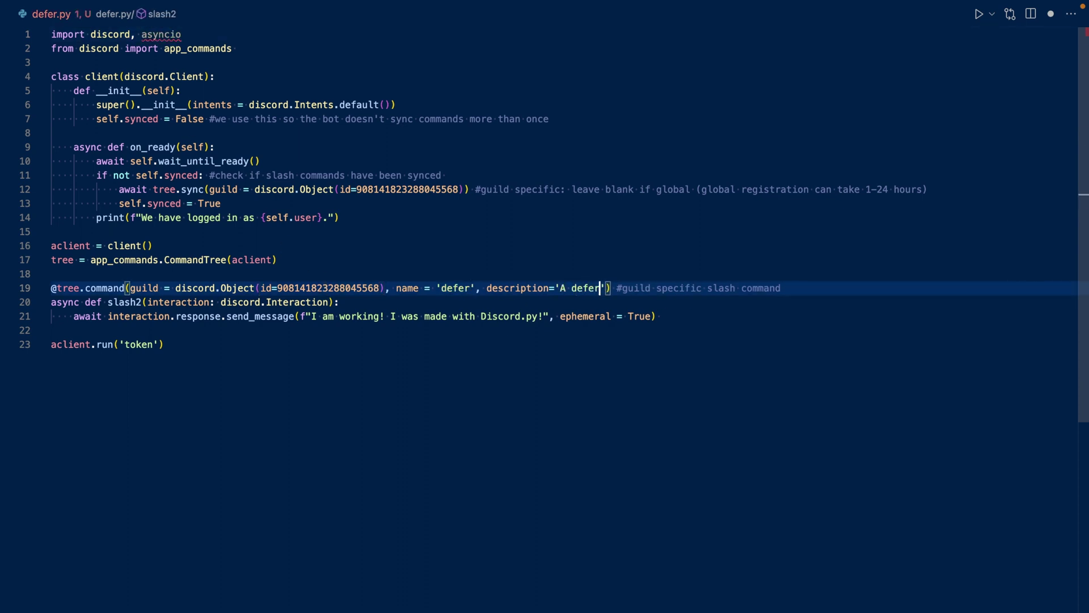
type("A deferred slash command response")
double_click(125, 302)
type("defer")
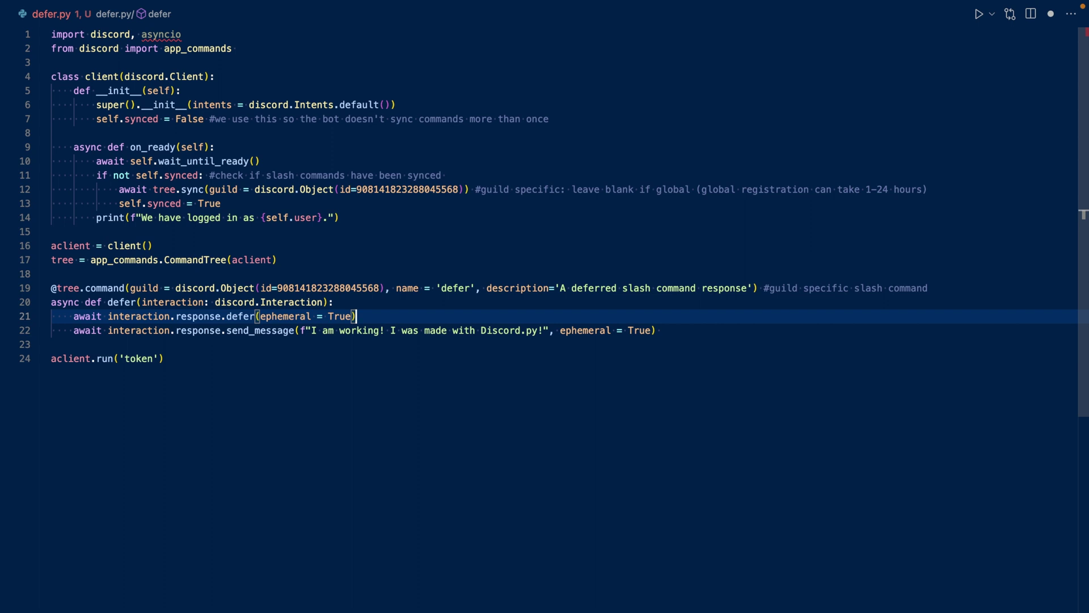
Add 'await asyncio.sleep(4)' and a followup.send of 'This message was deferred!' to the handler.
key("Return")
type("await asyn")
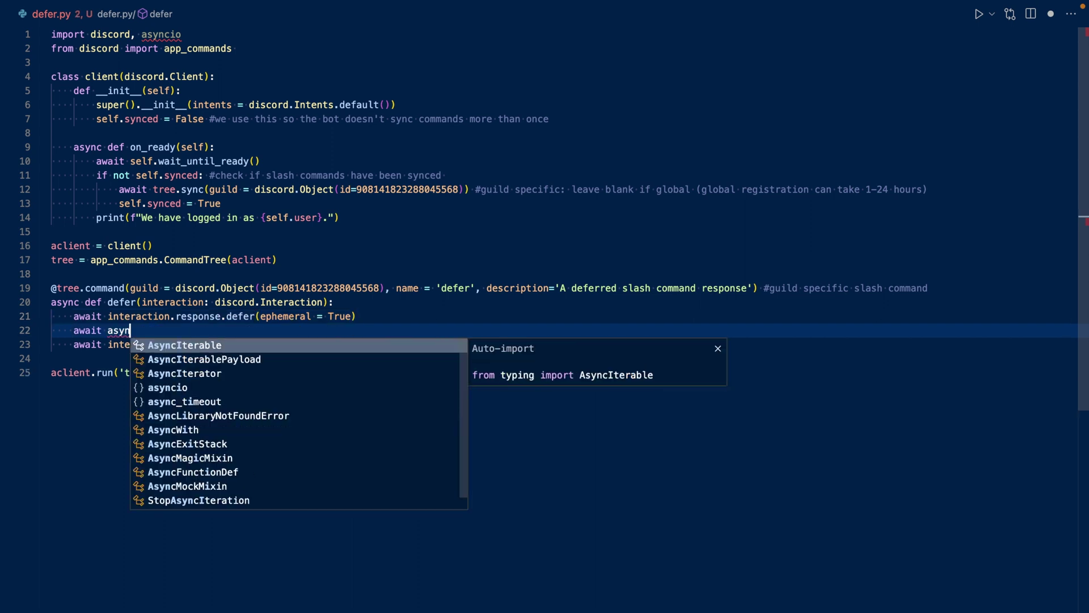
type("cio.sleep(4)")
key("Return")
type("await interaction.followup.send('This message was deferred!')")
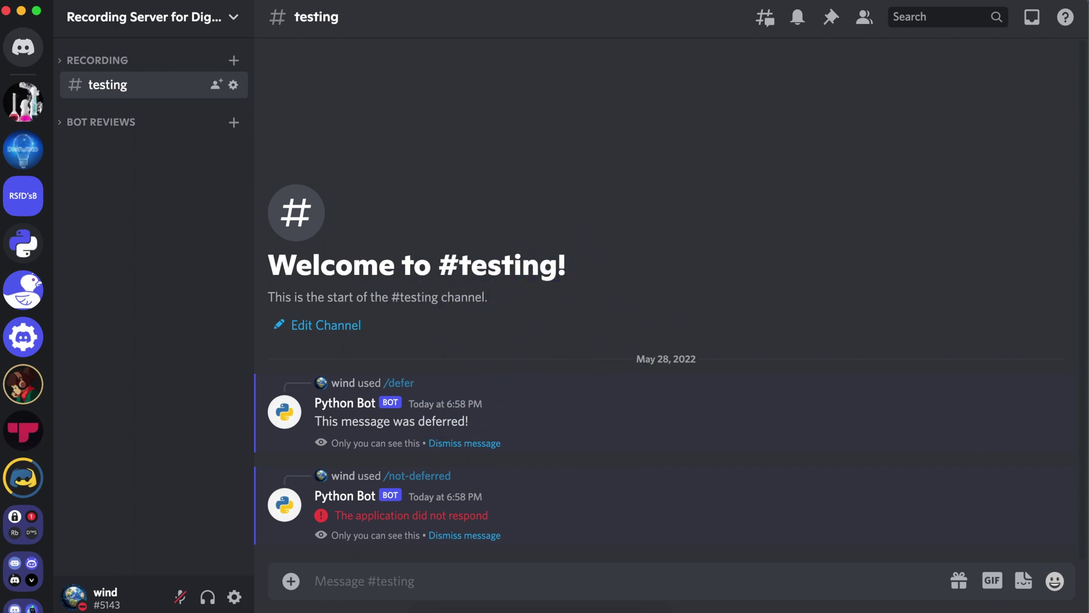
type("/defer")
Send /defer again in the Discord testing channel and wait for the deferred follow-up.
key("Return")
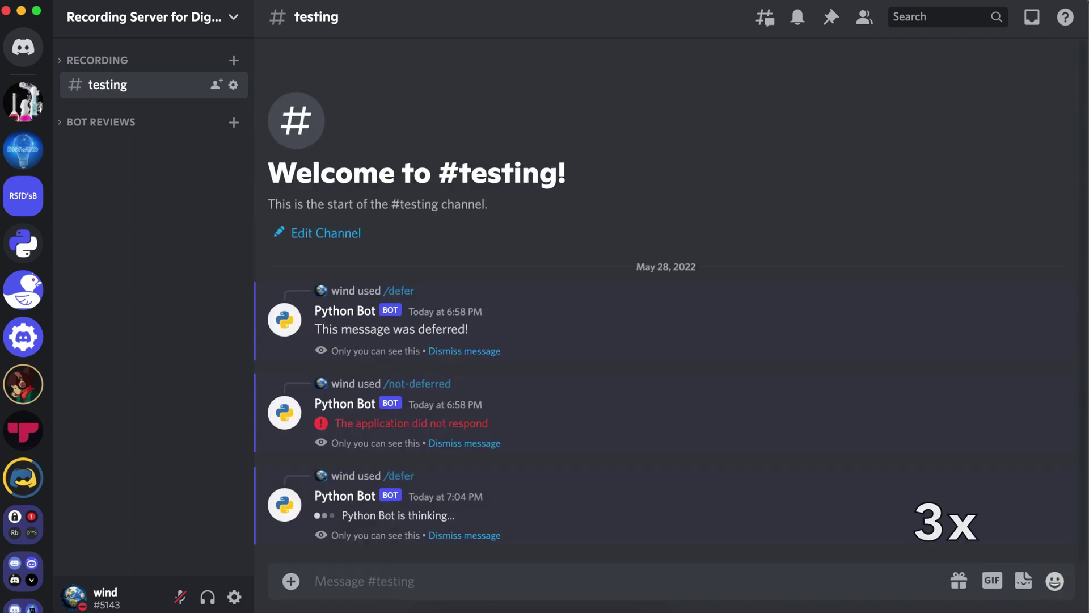